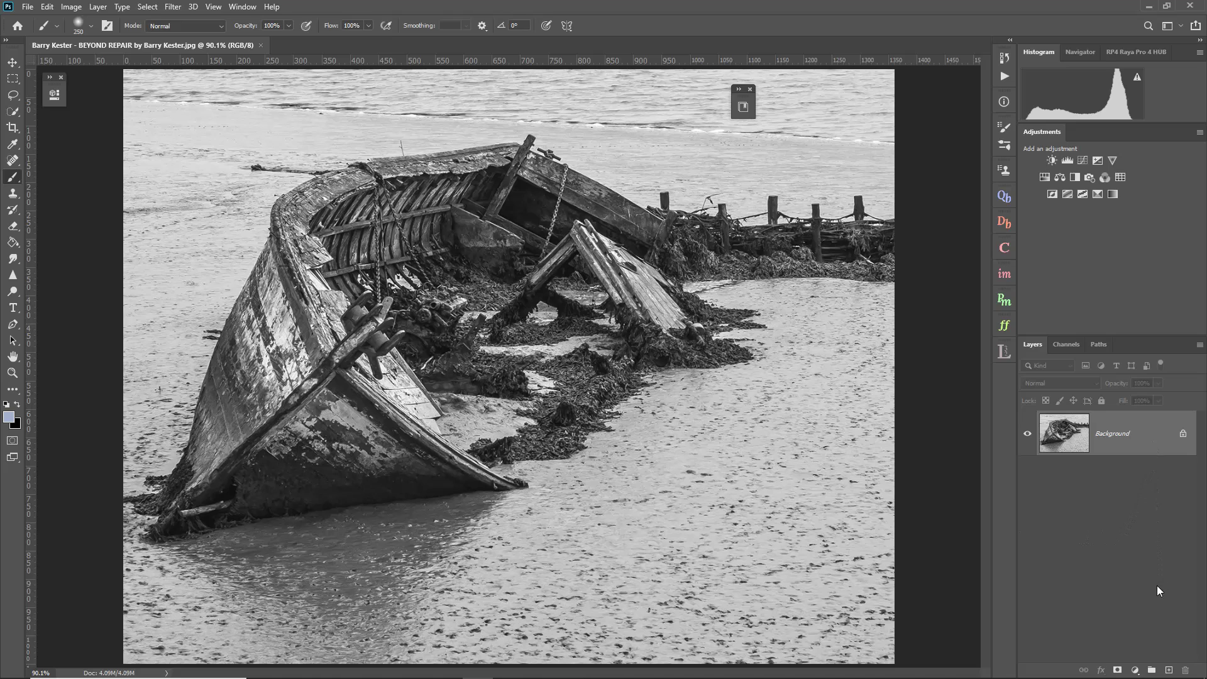
# - Duplicate the Background layer and set up a small Clone Stamp brush zoomed on the boat's lower-left corner
pyautogui.moveTo(1152, 441); pyautogui.dragTo(1171, 668)
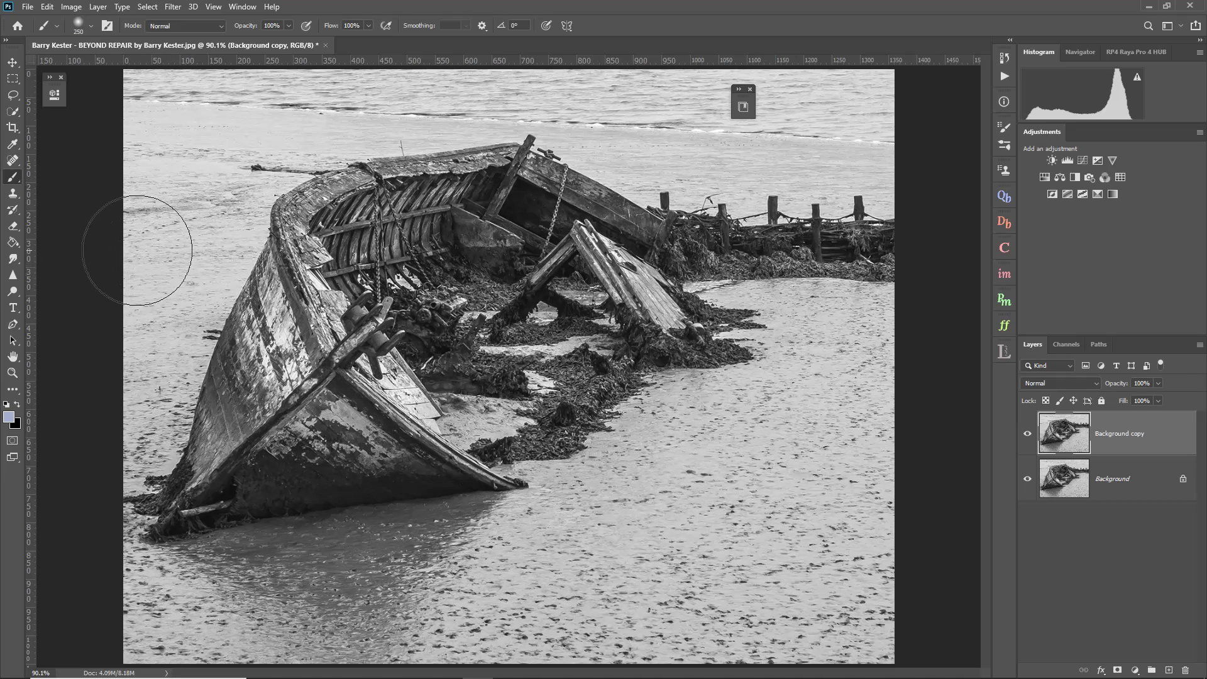
pyautogui.click(12, 194)
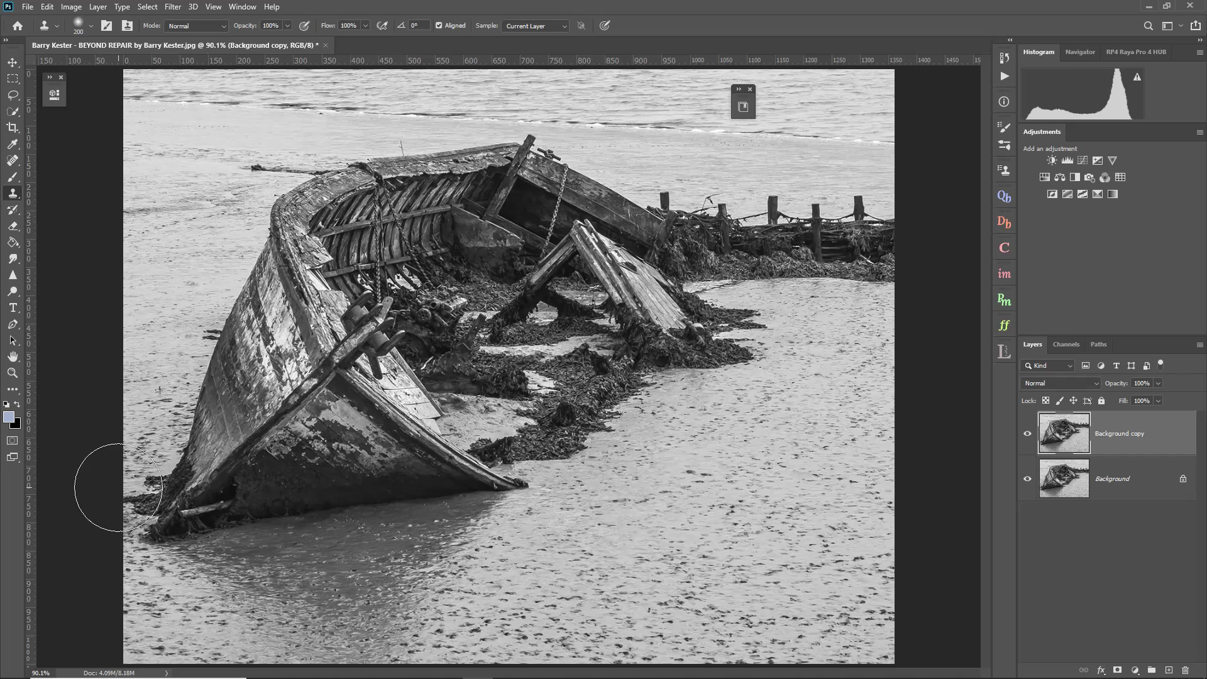
pyautogui.press('[')
pyautogui.press('[')
pyautogui.press('[')
pyautogui.press('[')
pyautogui.press('[')
pyautogui.press('[')
pyautogui.press('[')
pyautogui.press('[')
pyautogui.press('[')
pyautogui.hotkey('ctrl', '+')
pyautogui.hotkey('ctrl', '+')
pyautogui.hotkey('ctrl', '+')
pyautogui.hotkey('ctrl', '+')
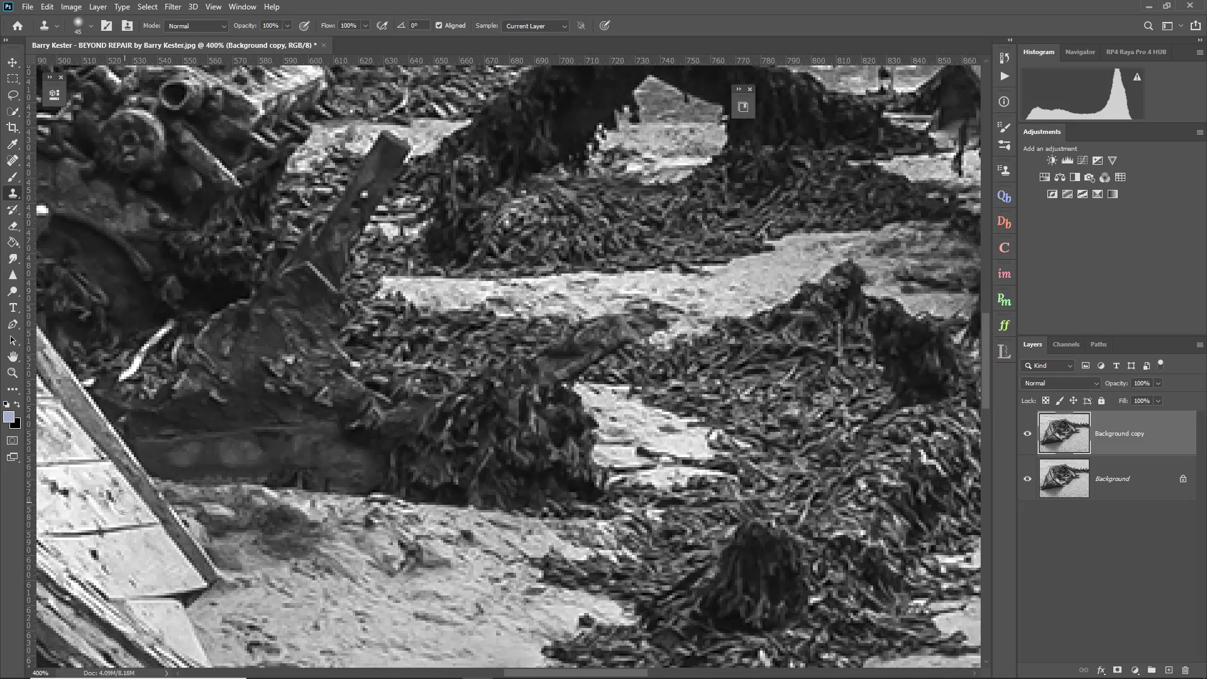
pyautogui.moveTo(124, 501)
pyautogui.mouseDown()
pyautogui.moveTo(682, 206)
pyautogui.moveTo(750, 151)
pyautogui.mouseUp()
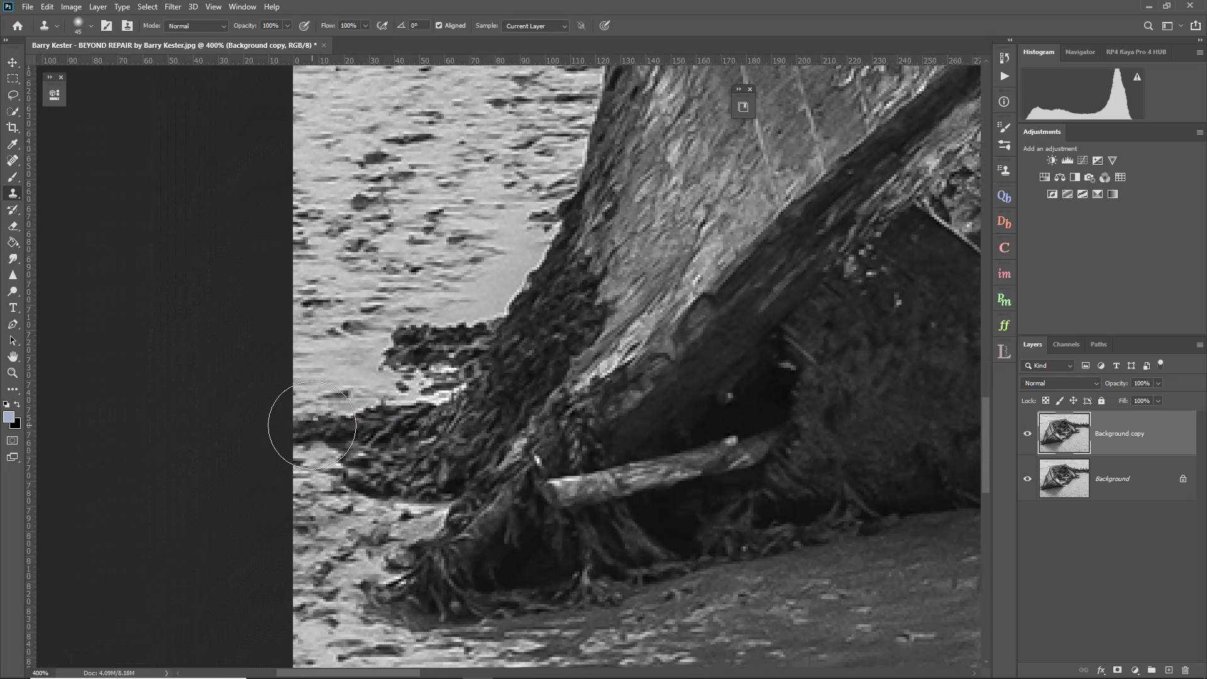
pyautogui.press('[')
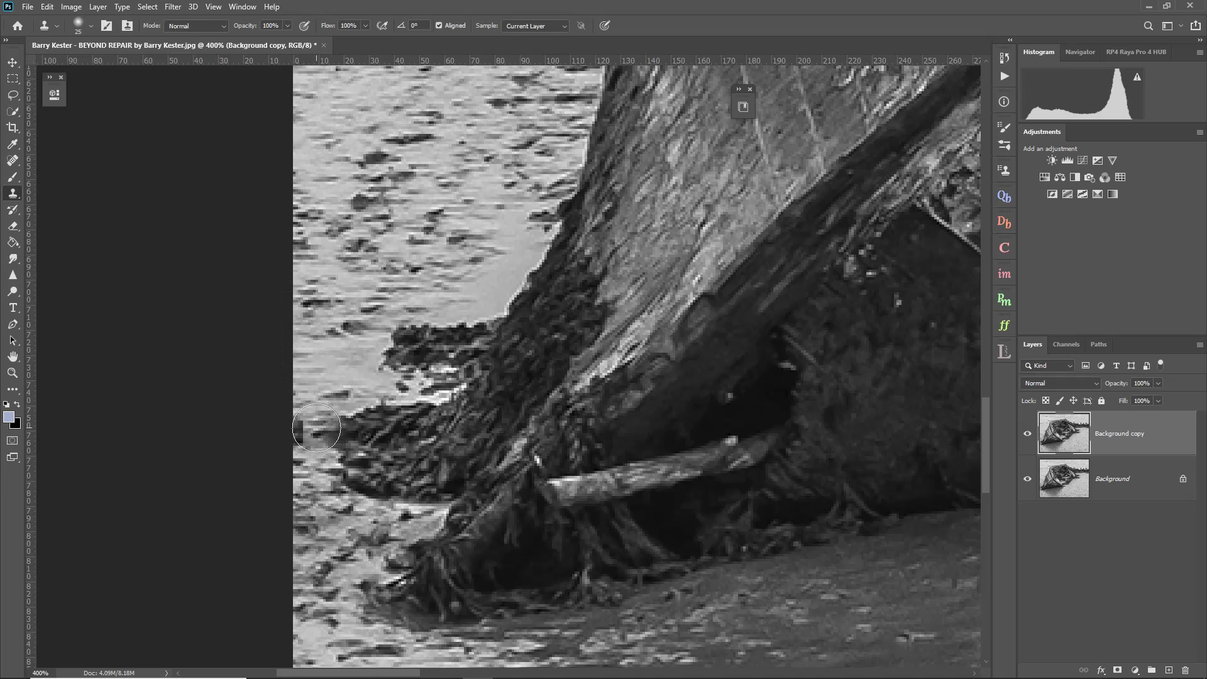
# - Clone water texture over the dark seaweed patch at the photo's left edge
pyautogui.click(318, 428)
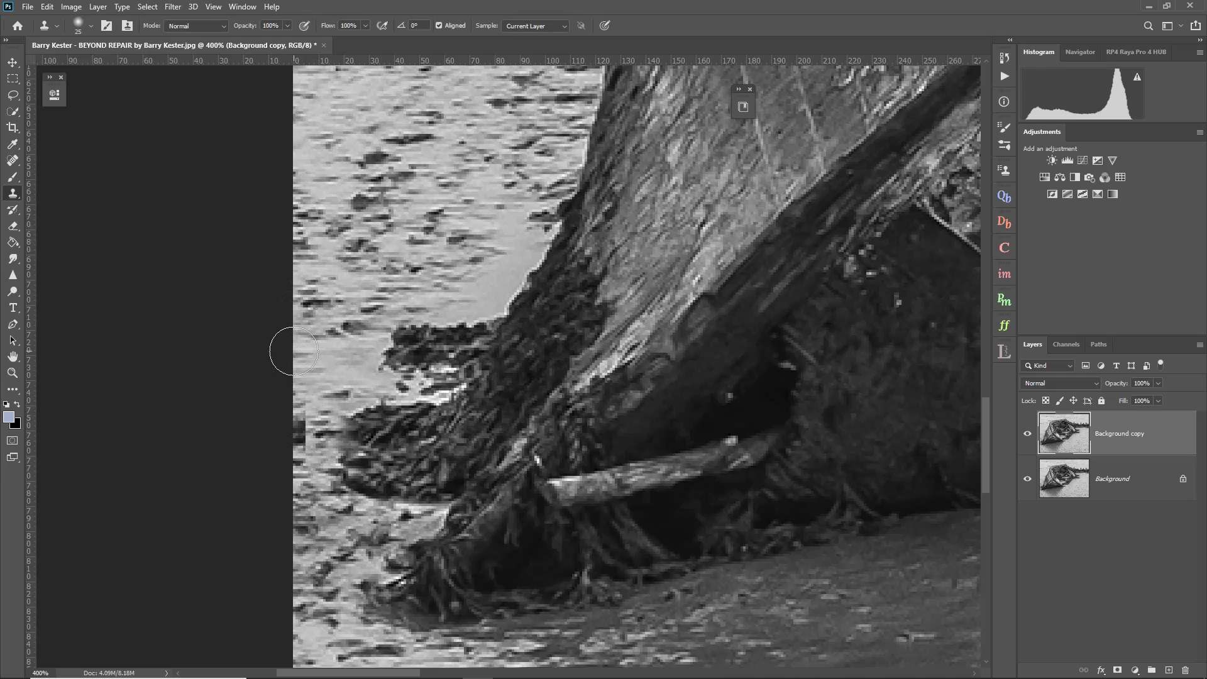
pyautogui.moveTo(286, 349)
pyautogui.mouseDown()
pyautogui.moveTo(295, 438)
pyautogui.moveTo(282, 512)
pyautogui.moveTo(297, 457)
pyautogui.mouseUp()
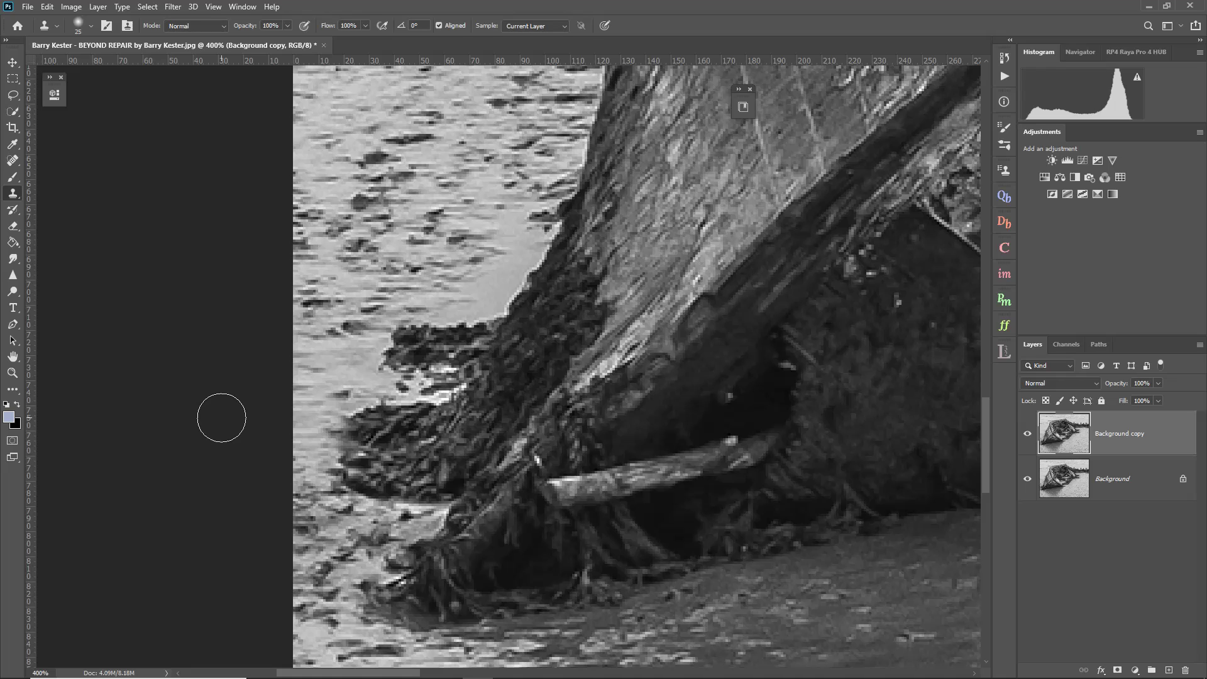
pyautogui.moveTo(336, 433)
pyautogui.mouseDown()
pyautogui.moveTo(322, 438)
pyautogui.moveTo(343, 478)
pyautogui.mouseUp()
pyautogui.click(11, 341)
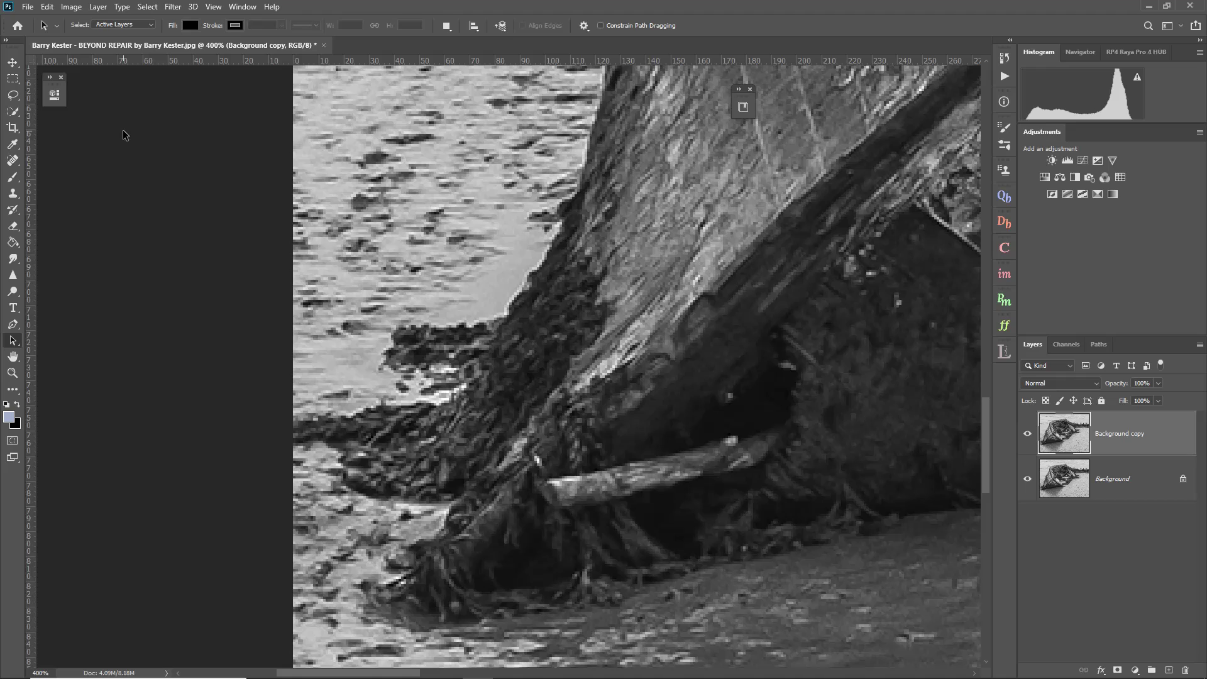
# - Set the Clone Stamp brush hardness to 77%
pyautogui.click(14, 194)
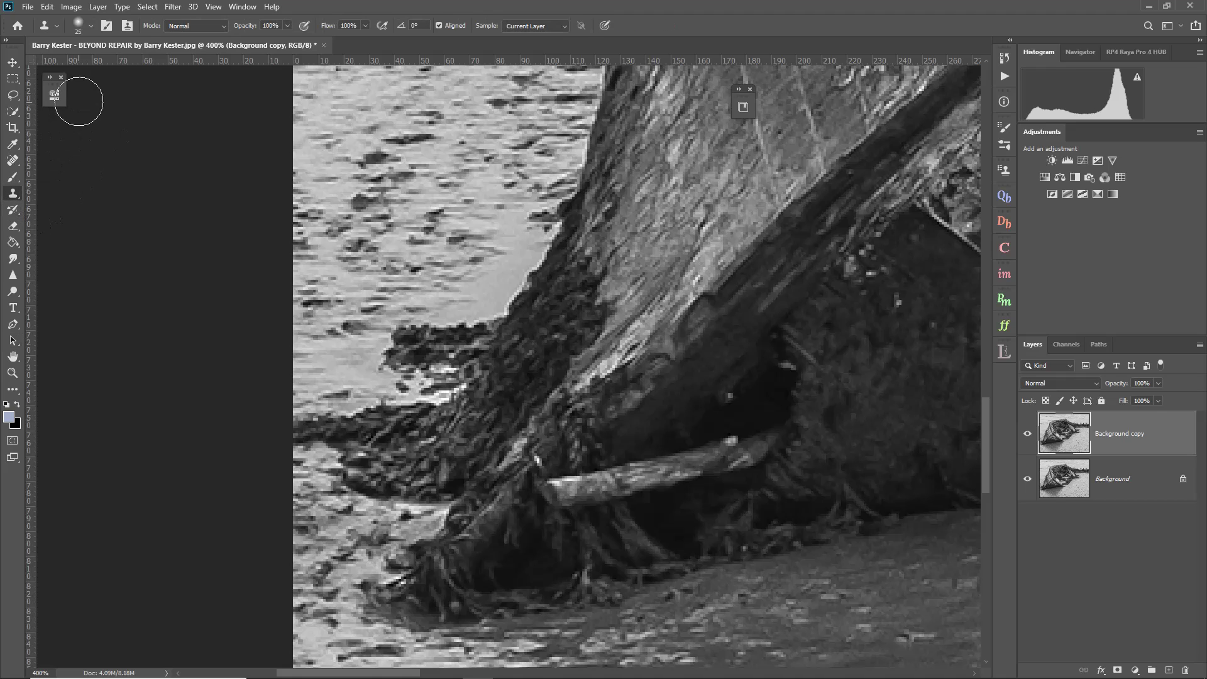
pyautogui.click(91, 27)
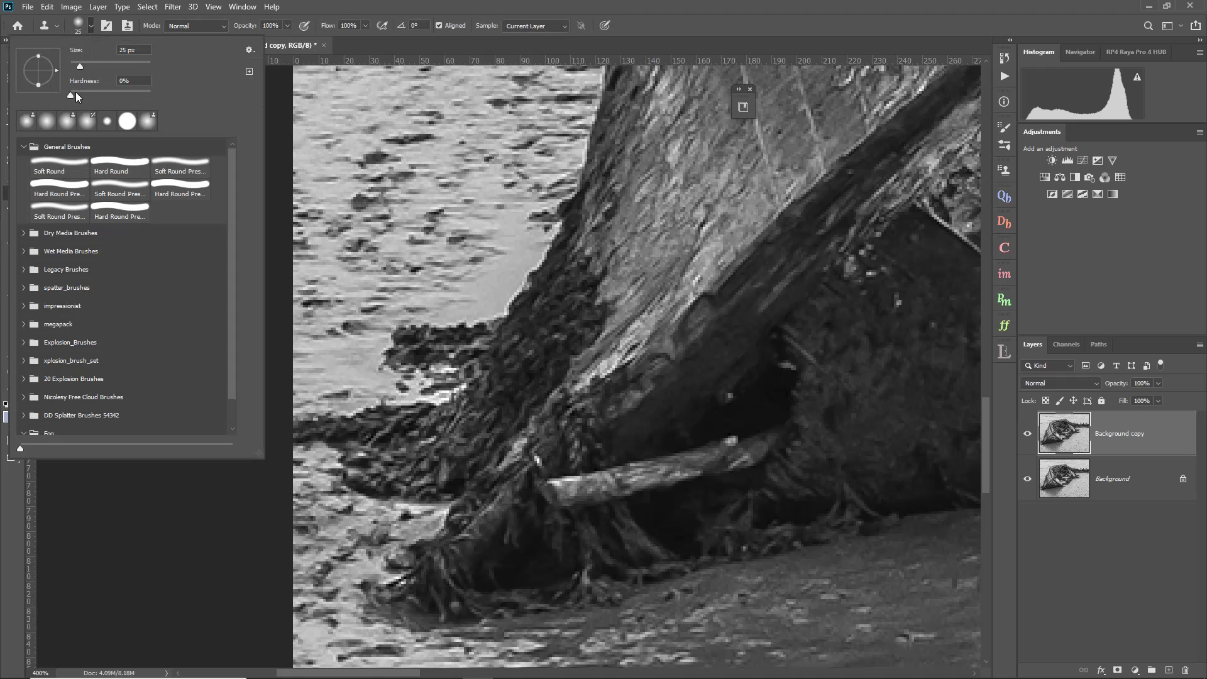
pyautogui.moveTo(73, 96); pyautogui.dragTo(164, 114)
pyautogui.click(350, 3)
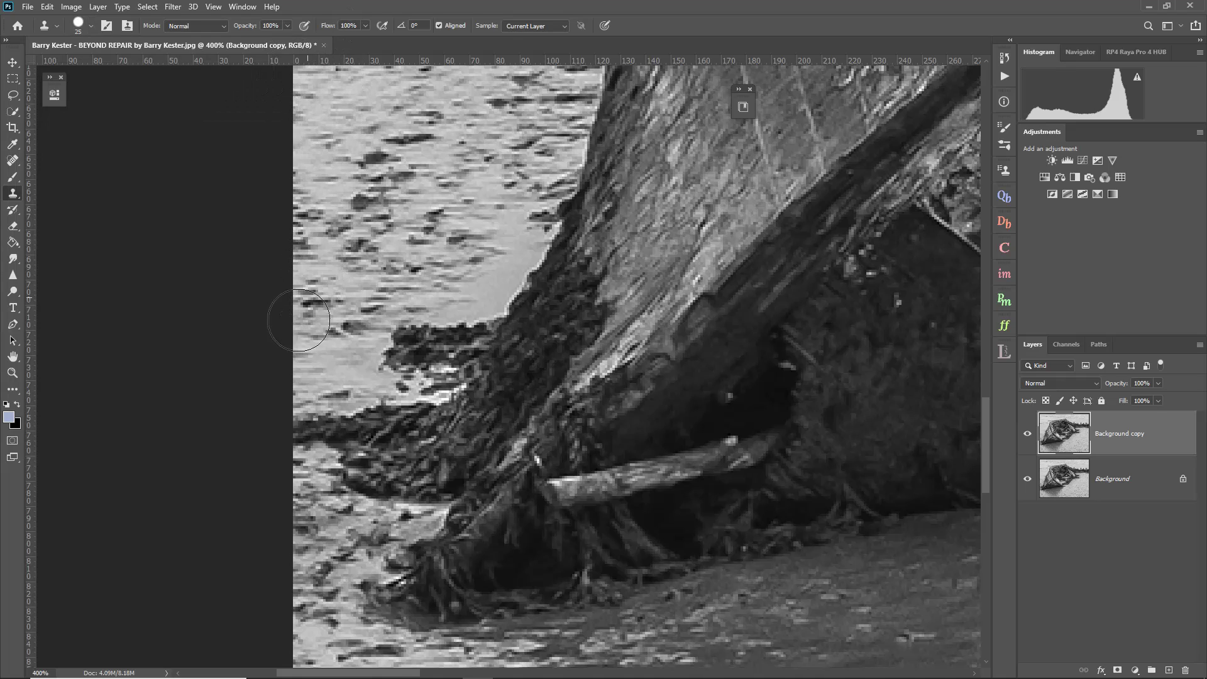
# - Clone water over the remaining left-edge debris and light patch, then fit the photo on screen
pyautogui.moveTo(290, 411)
pyautogui.mouseDown()
pyautogui.moveTo(291, 431)
pyautogui.moveTo(308, 434)
pyautogui.moveTo(319, 405)
pyautogui.mouseUp()
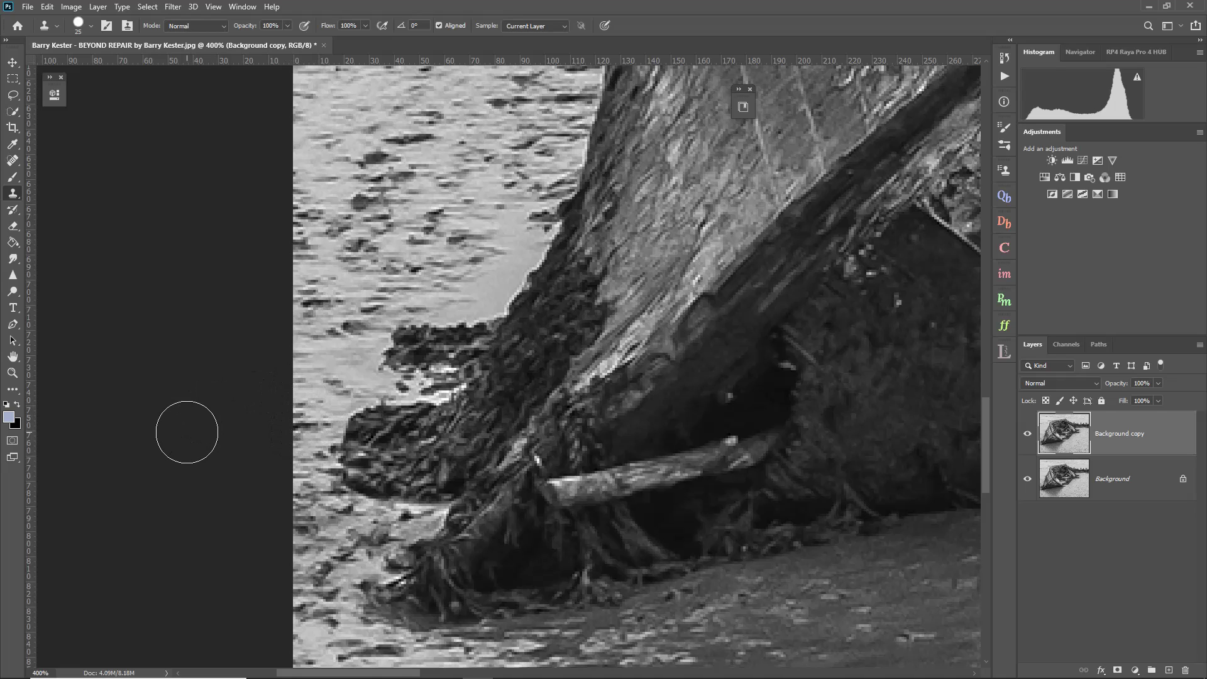
pyautogui.moveTo(440, 283)
pyautogui.mouseDown()
pyautogui.moveTo(478, 252)
pyautogui.moveTo(459, 269)
pyautogui.moveTo(485, 261)
pyautogui.moveTo(493, 228)
pyautogui.moveTo(441, 277)
pyautogui.moveTo(457, 294)
pyautogui.moveTo(477, 286)
pyautogui.moveTo(519, 217)
pyautogui.mouseUp()
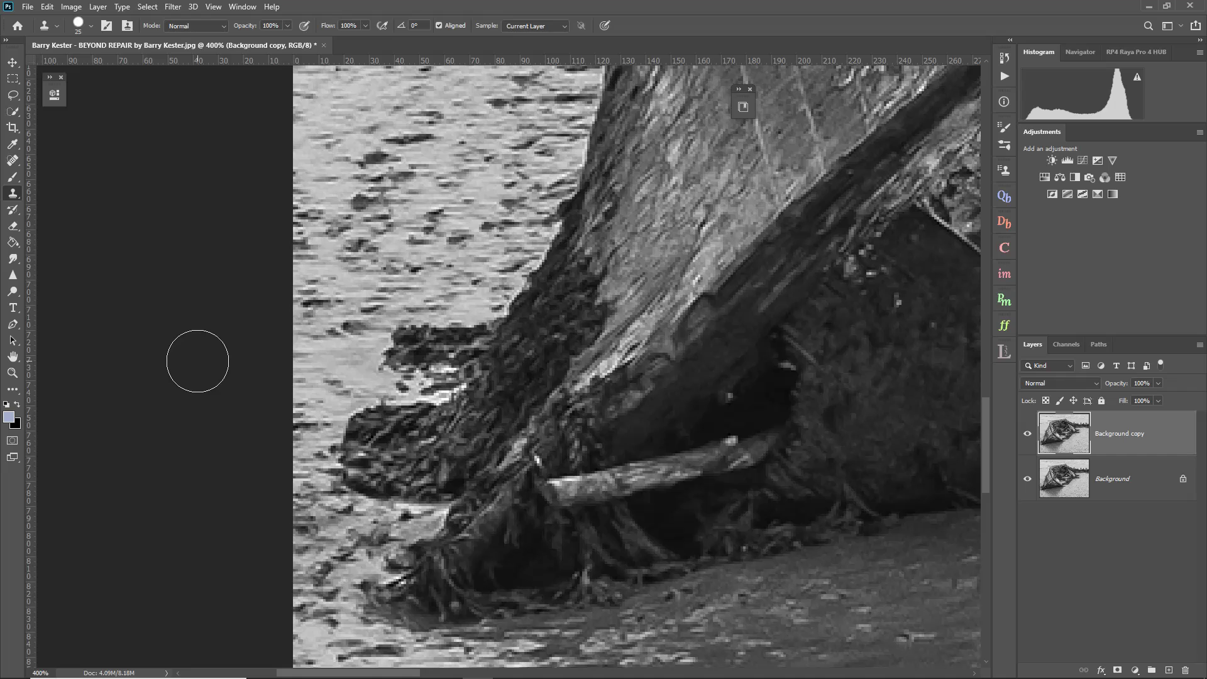
pyautogui.hotkey('ctrl', '0')
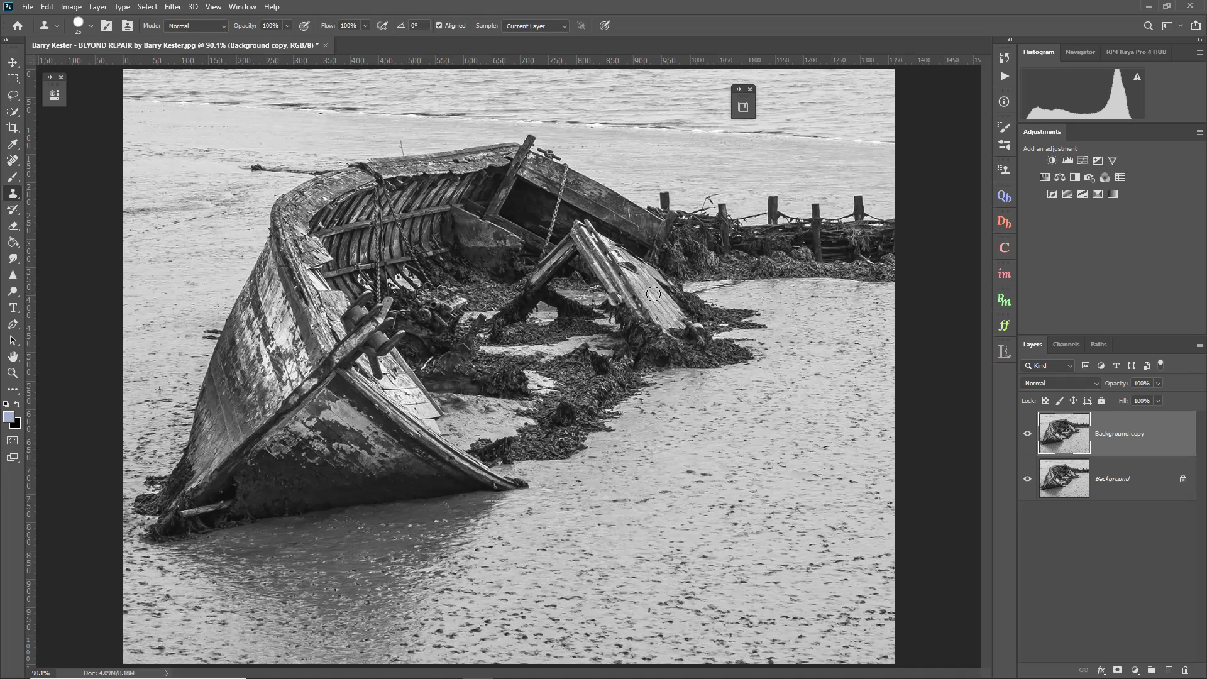
# - Add a Brightness/Contrast layer clipped to Background copy with contrast raised to 55
pyautogui.click(1051, 160)
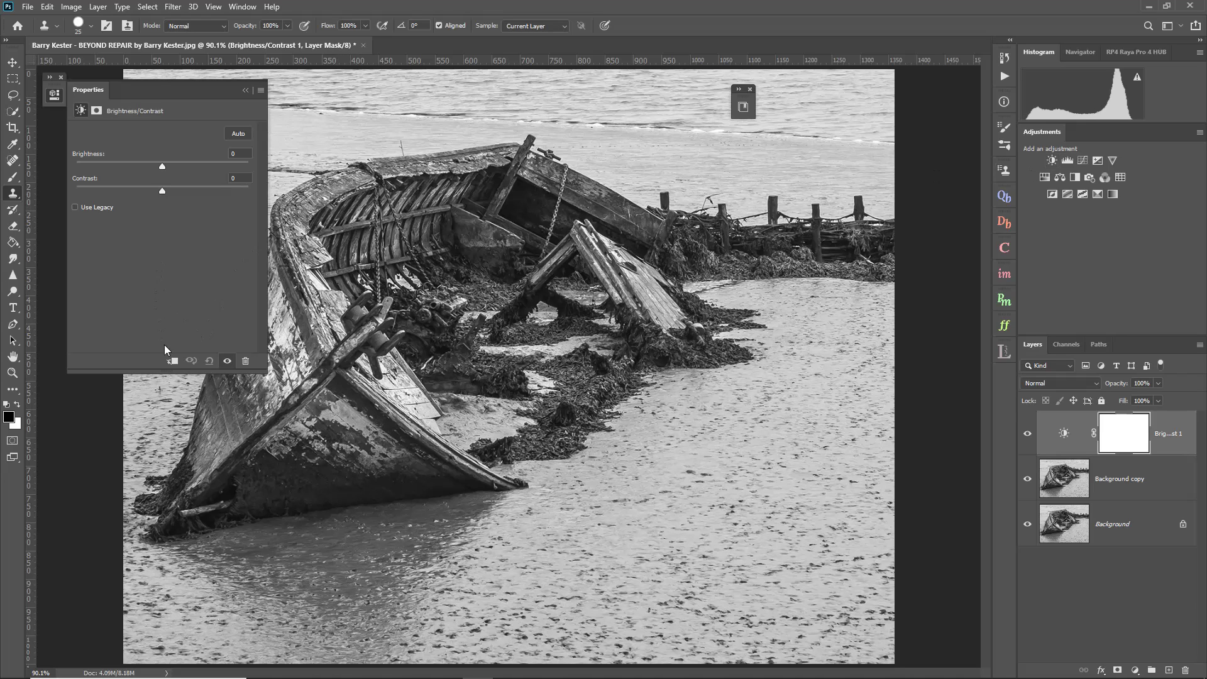
pyautogui.click(174, 362)
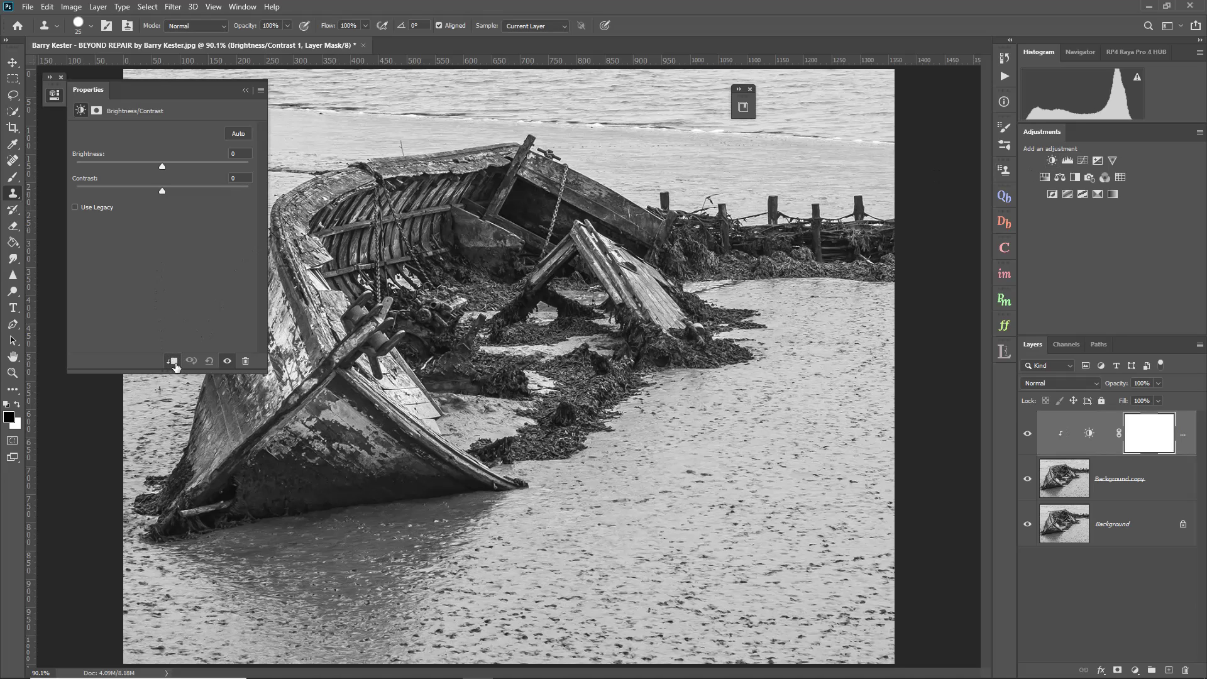
pyautogui.moveTo(164, 194); pyautogui.dragTo(171, 196)
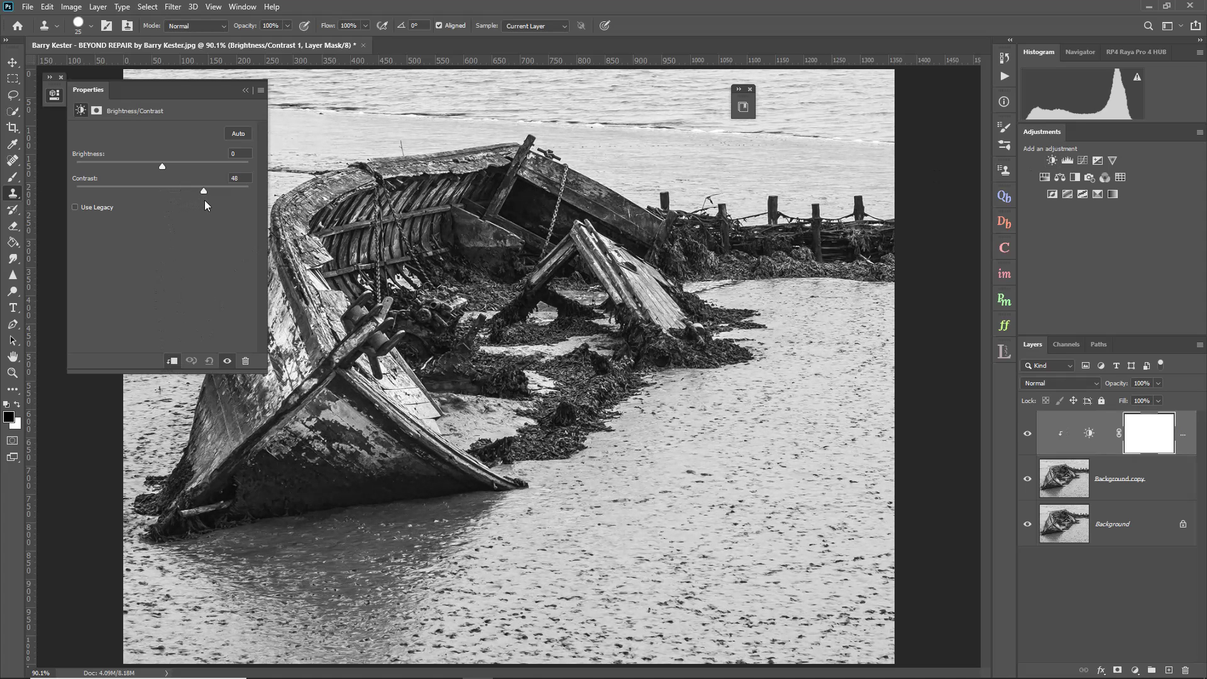
pyautogui.moveTo(205, 200); pyautogui.dragTo(210, 201)
pyautogui.click(245, 90)
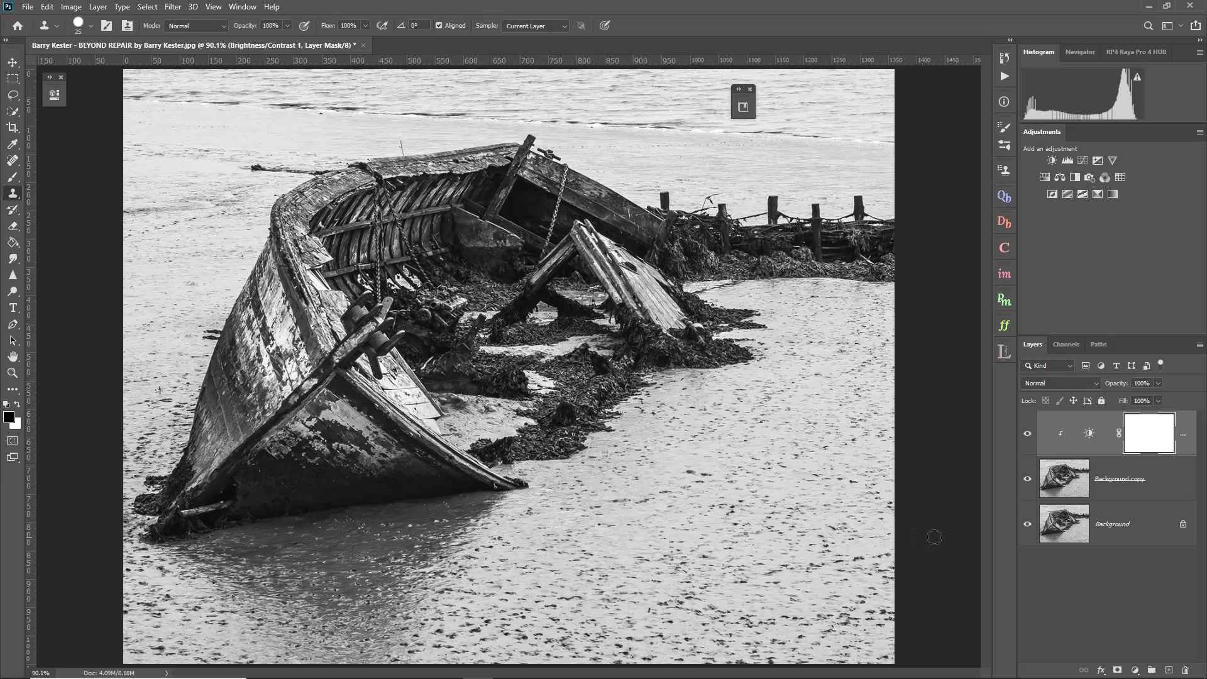
pyautogui.click(1028, 434)
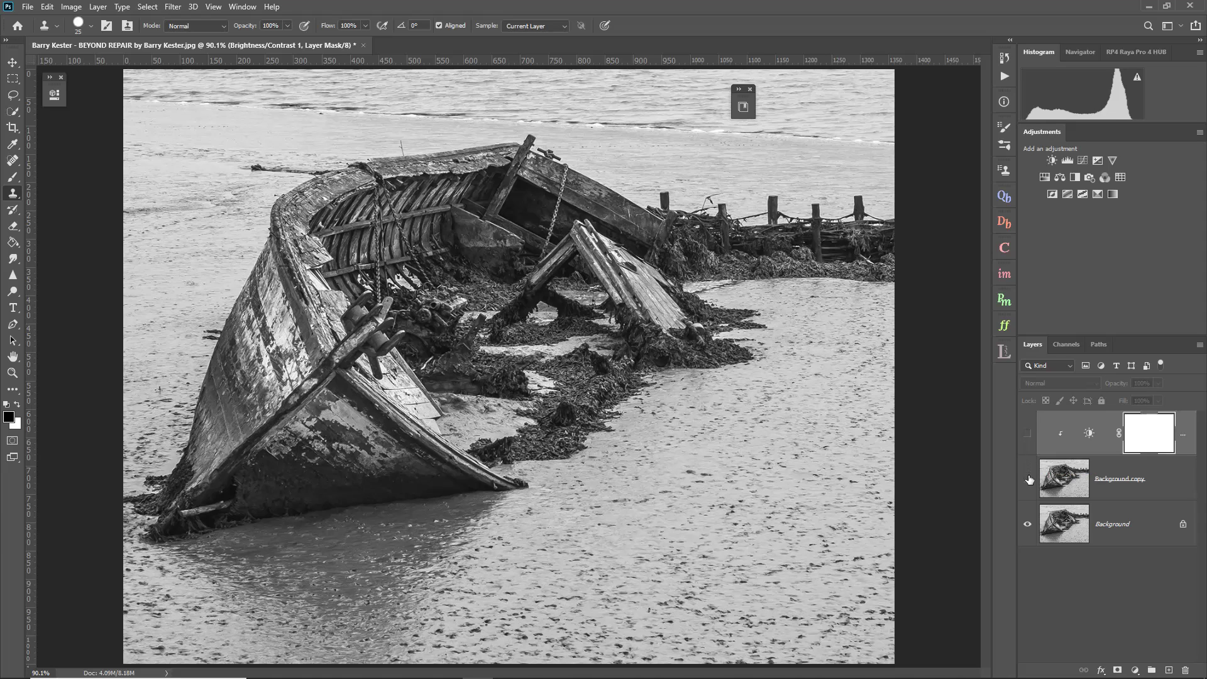
pyautogui.keyDown('alt'); pyautogui.click(1028, 480); pyautogui.keyUp('alt')
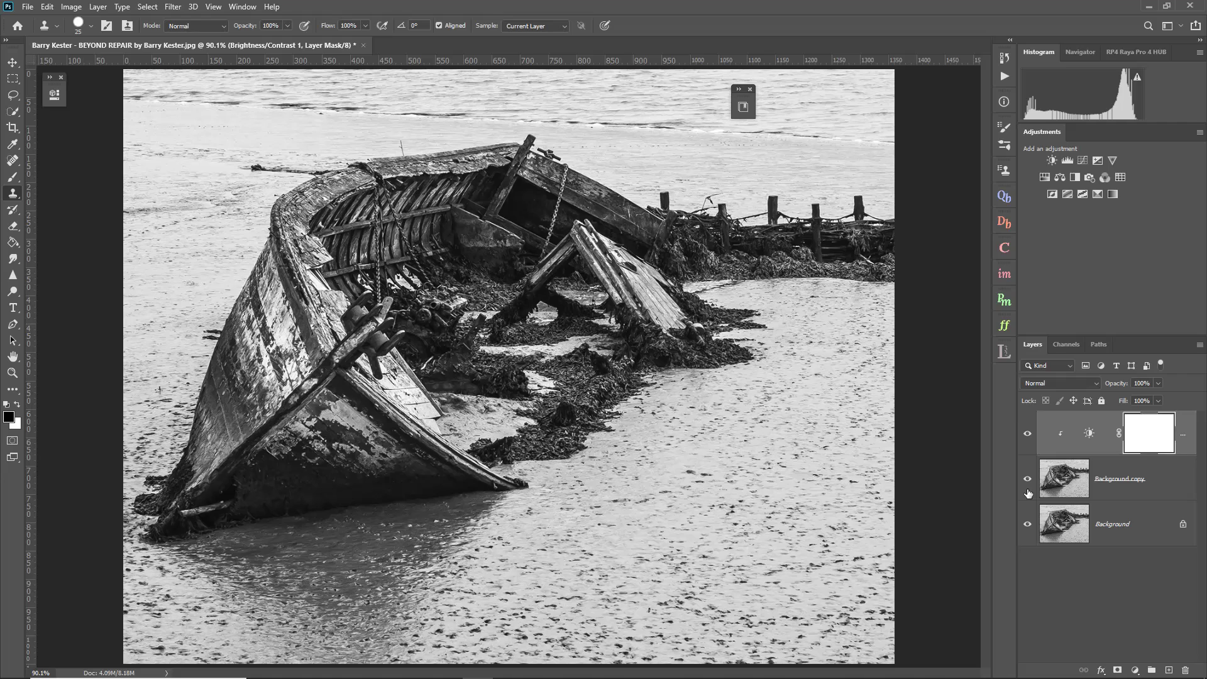
# - Stamp all visible layers into Layer 1 and select the wrecked boat with Object Selection
pyautogui.hotkey('ctrl', 'alt', 'shift', 'e')
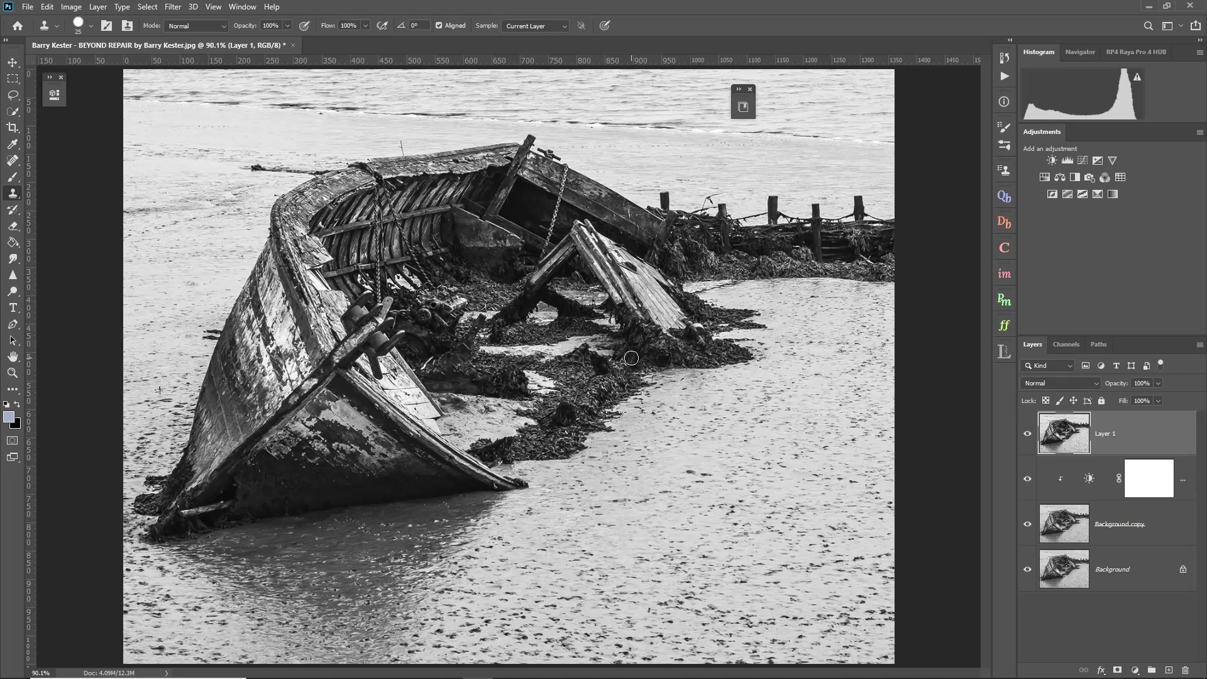
pyautogui.click(21, 115)
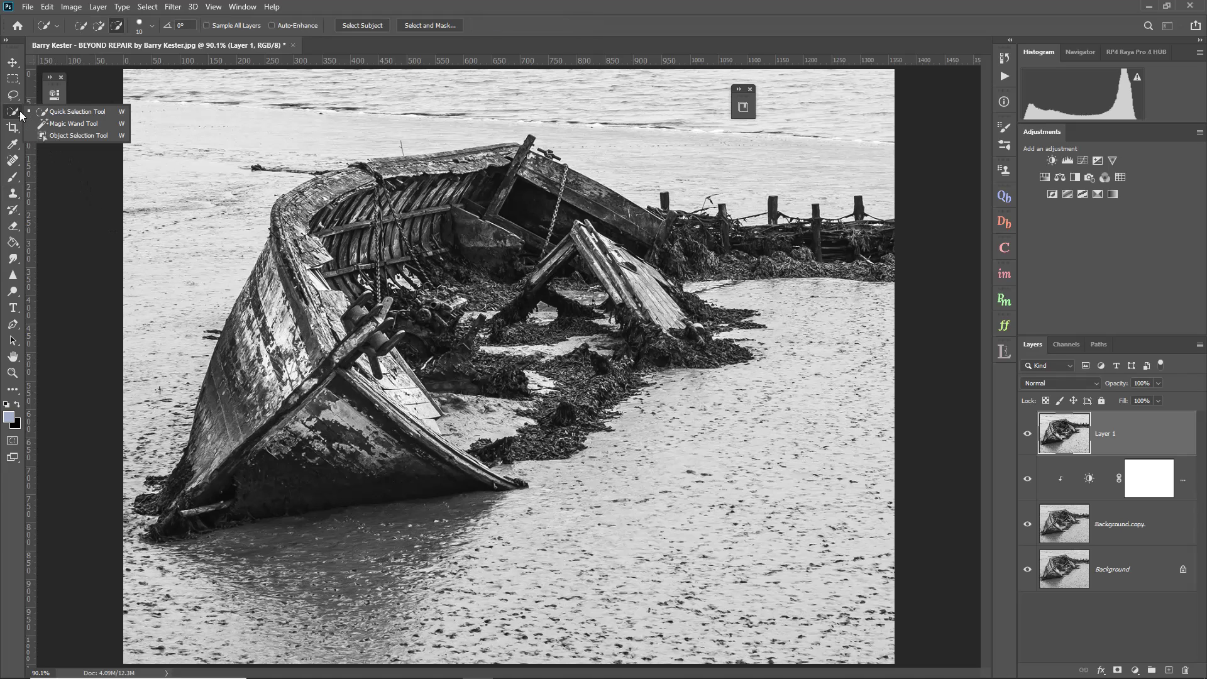
pyautogui.click(57, 111)
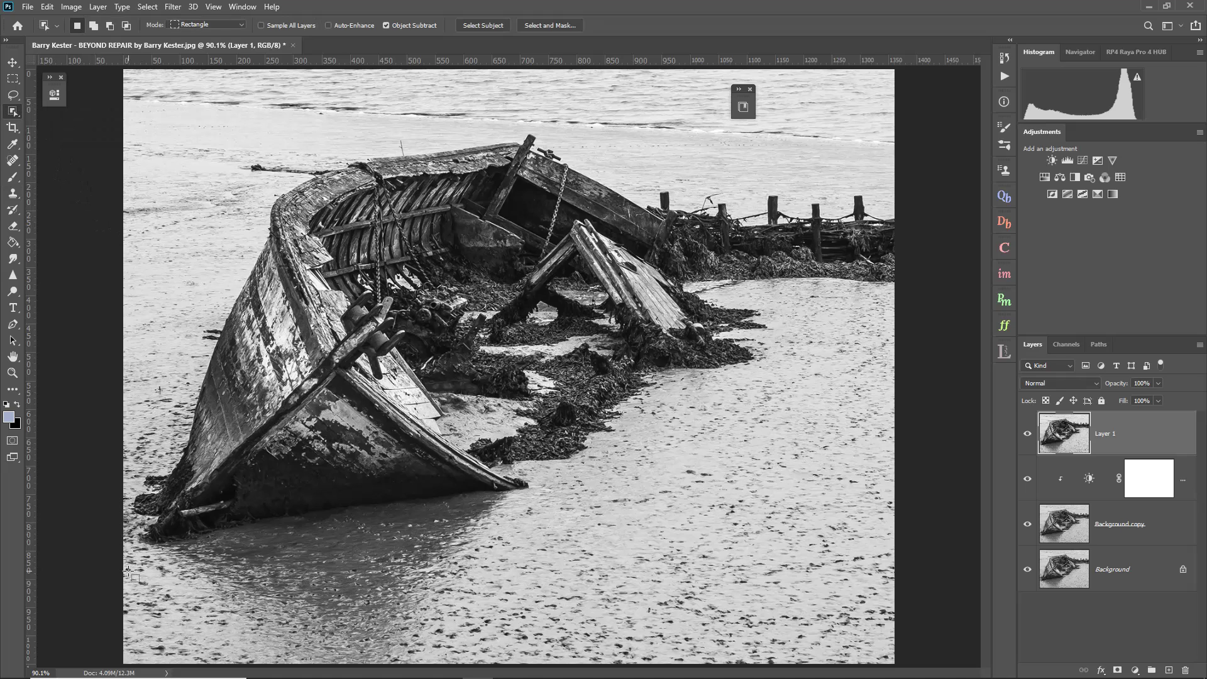
pyautogui.moveTo(133, 570); pyautogui.dragTo(783, 129)
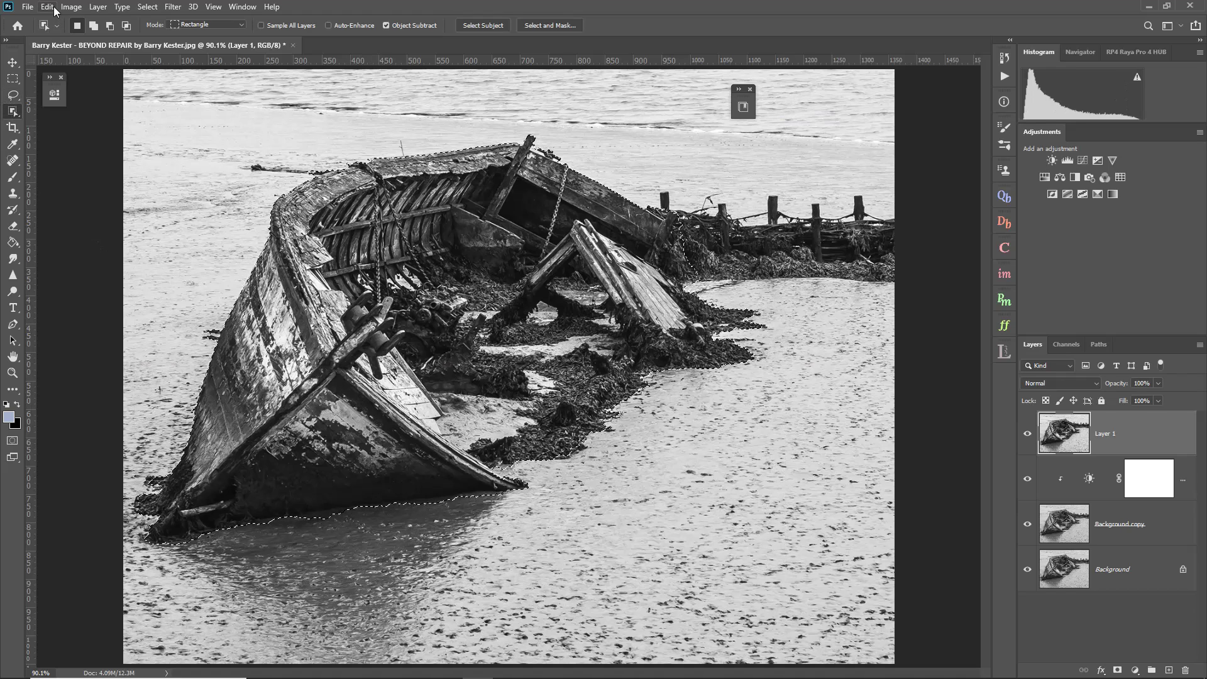
pyautogui.click(47, 7)
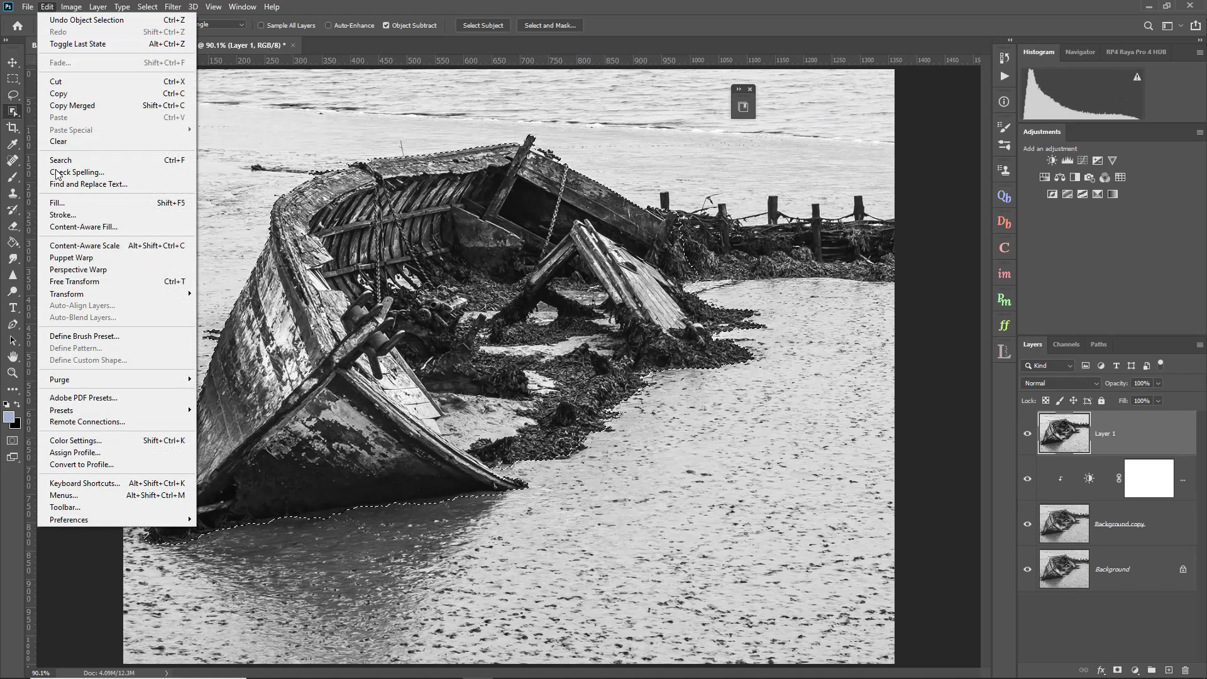
# - Free Transform the selected boat down to about 96% and commit
pyautogui.click(79, 281)
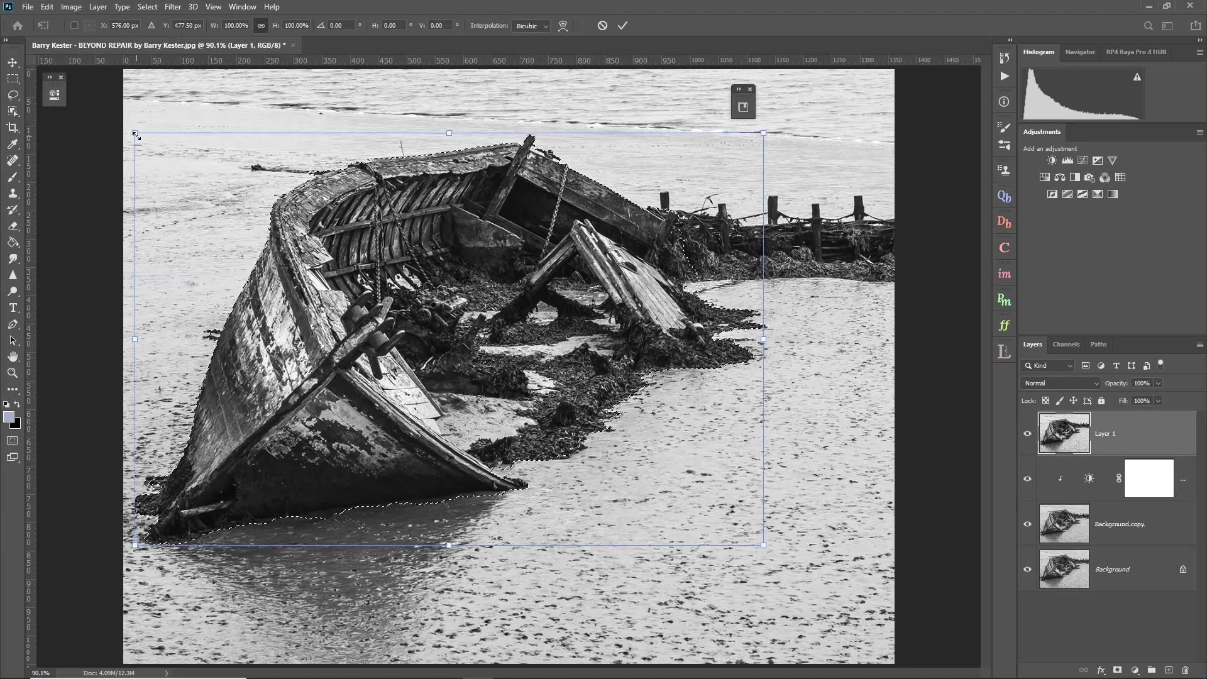
pyautogui.moveTo(134, 134); pyautogui.dragTo(161, 153)
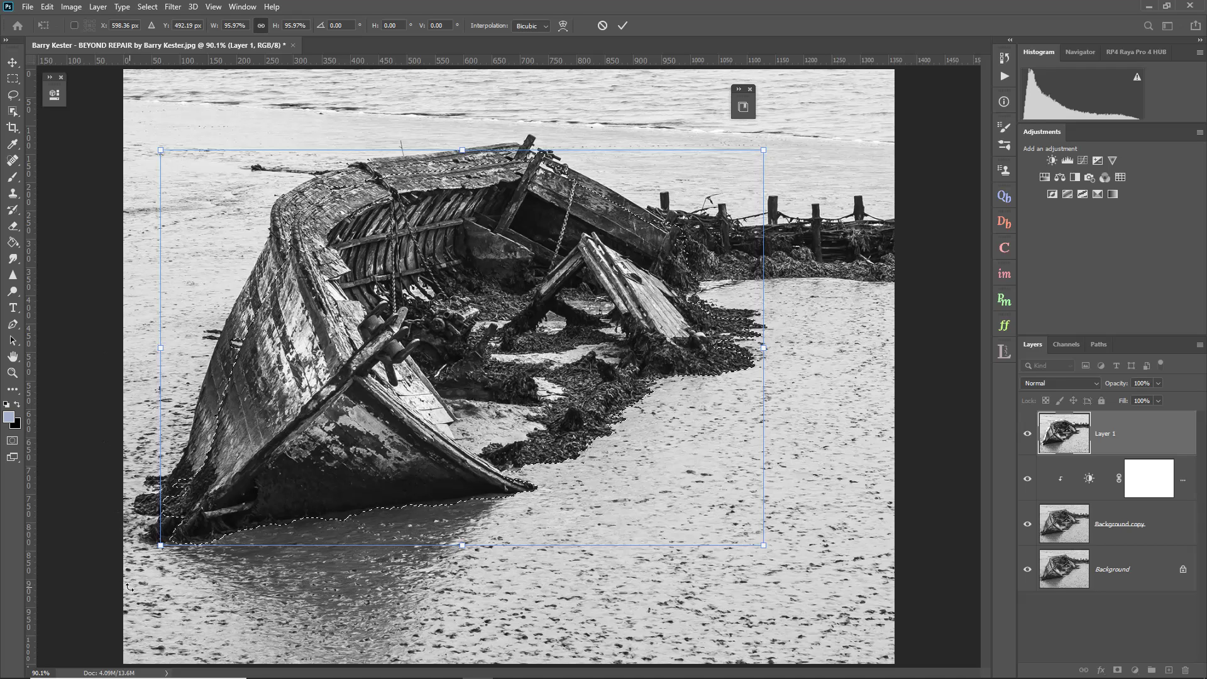
pyautogui.click(624, 26)
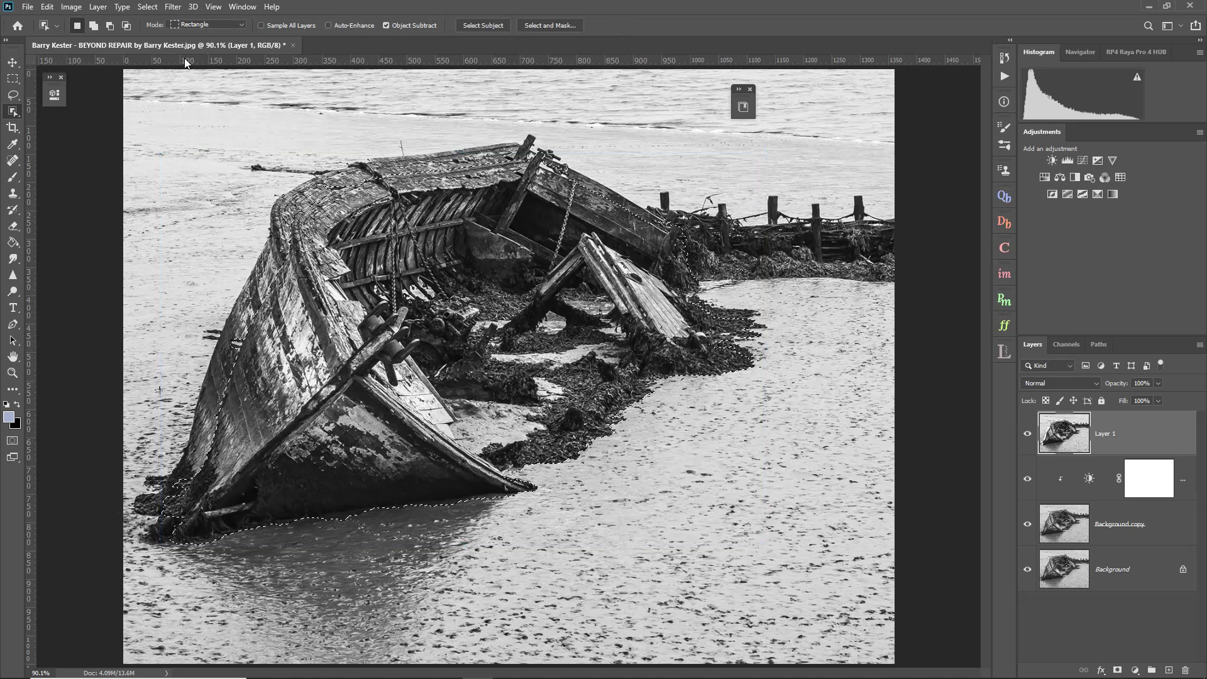
# - Invert the selection and clone water over the old hull edge and the dark rock on the sand
pyautogui.click(150, 9)
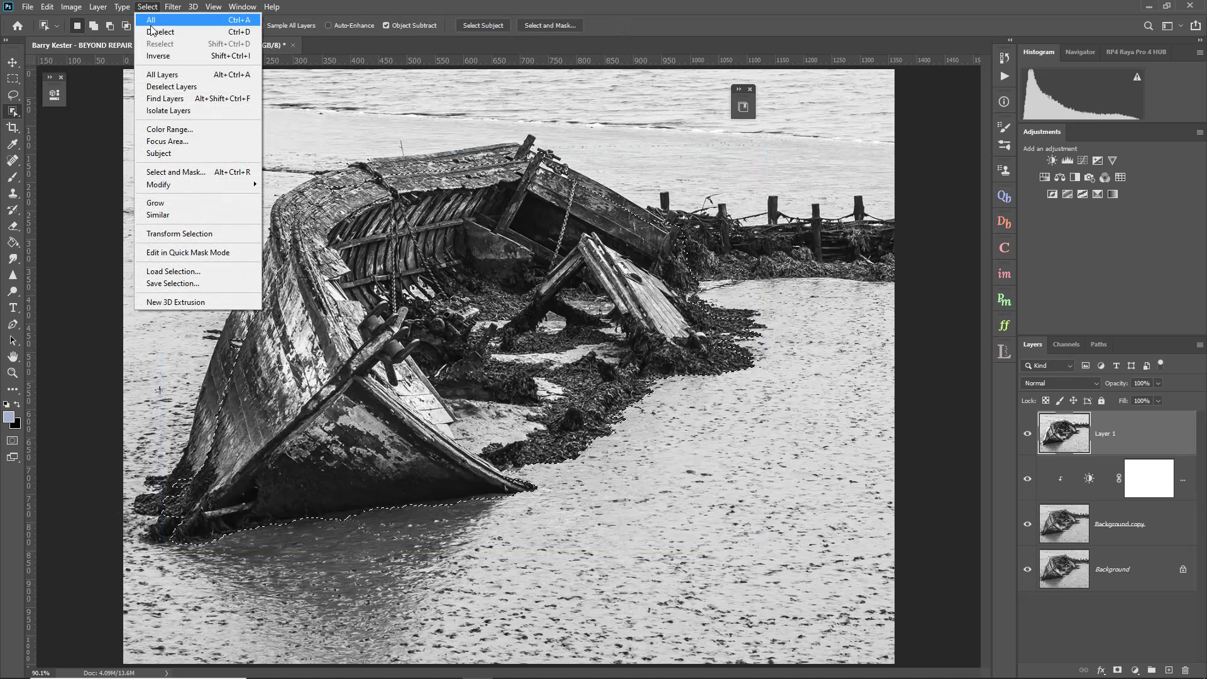
pyautogui.click(151, 58)
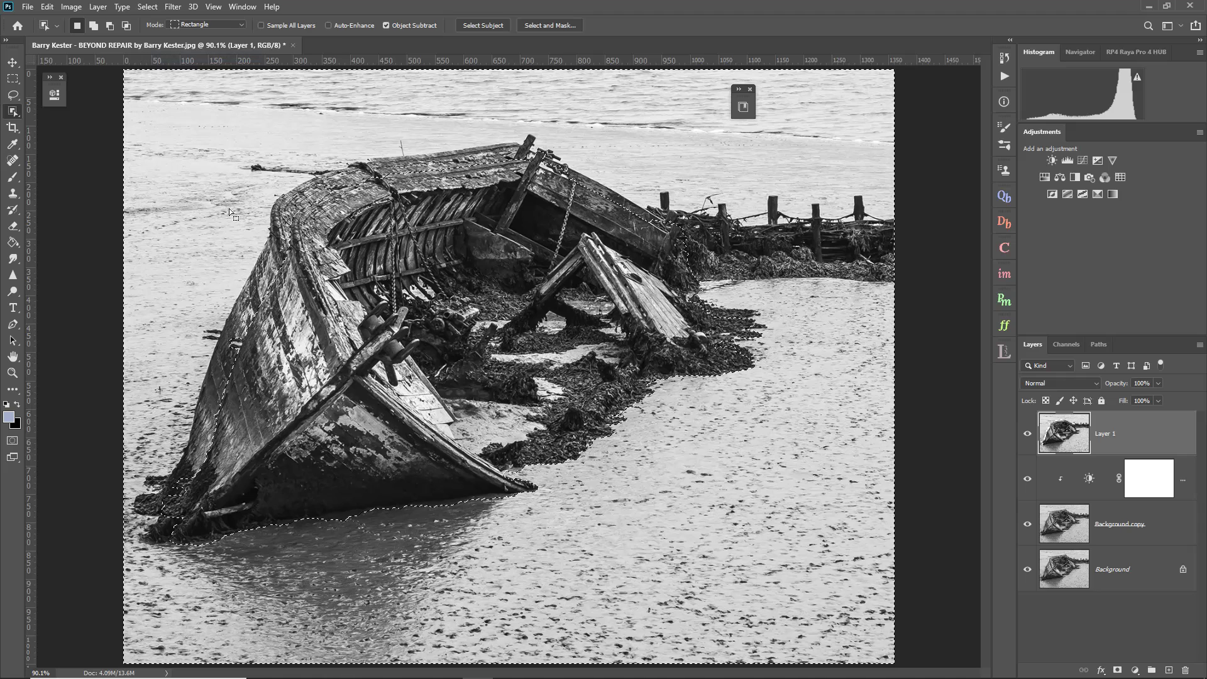
pyautogui.click(12, 197)
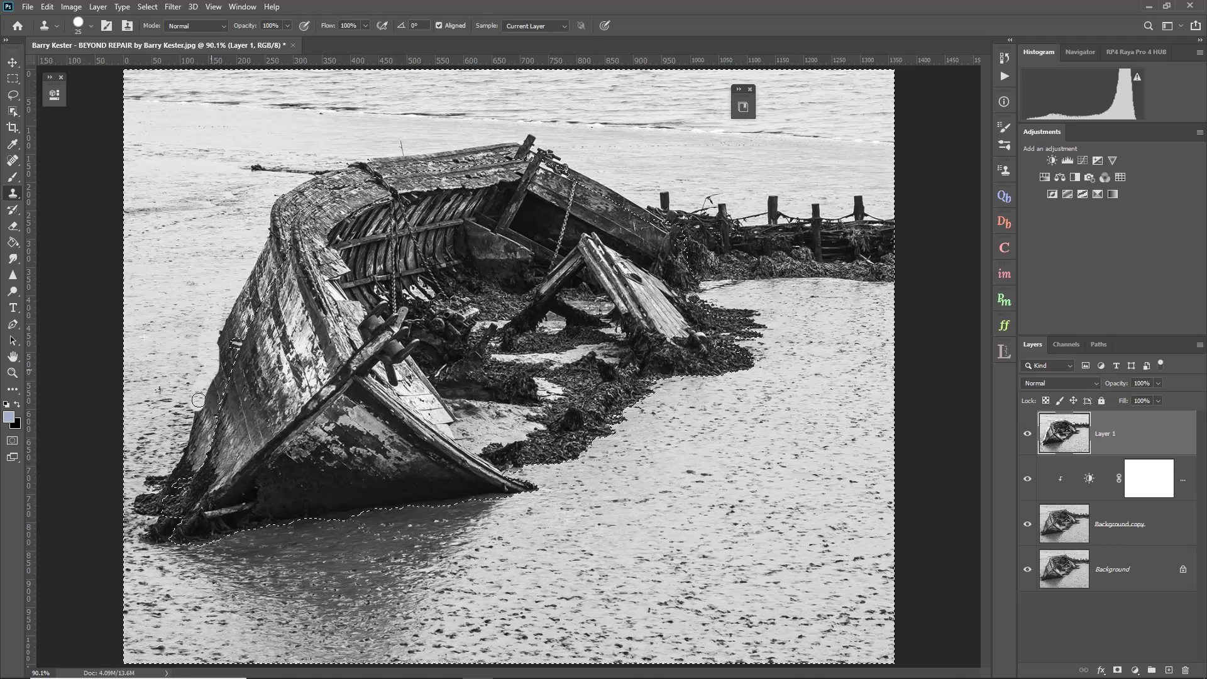
pyautogui.moveTo(213, 409)
pyautogui.mouseDown()
pyautogui.moveTo(192, 454)
pyautogui.moveTo(208, 438)
pyautogui.mouseUp()
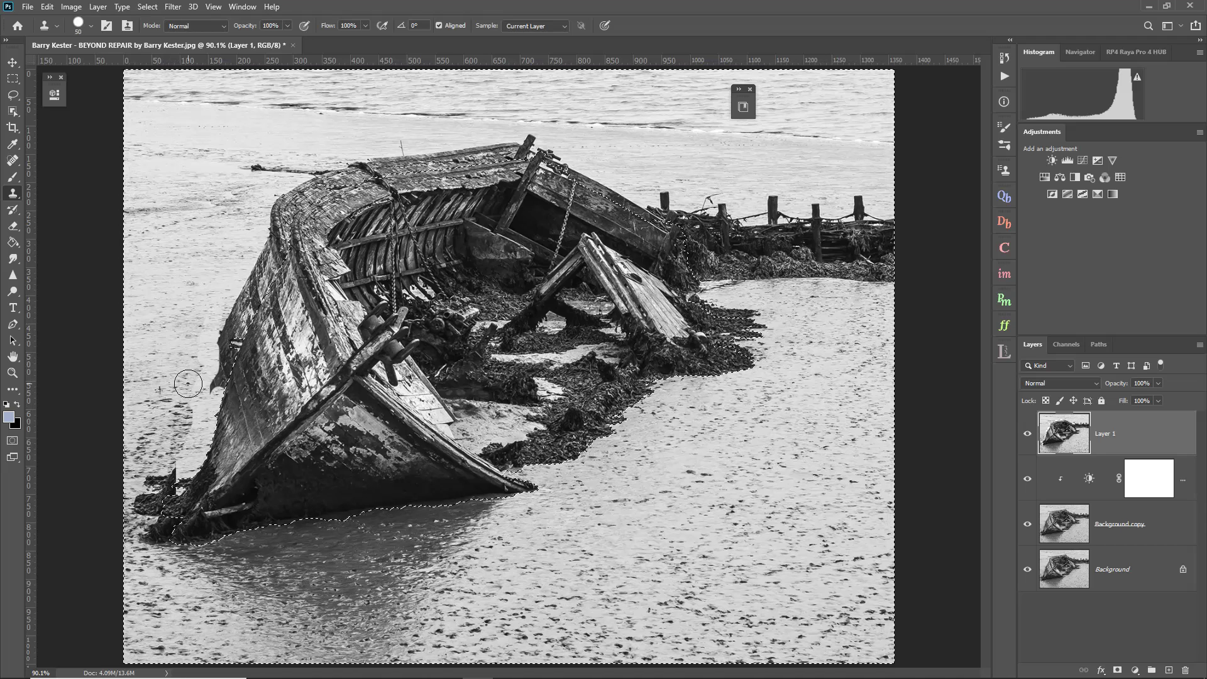
pyautogui.click(173, 448)
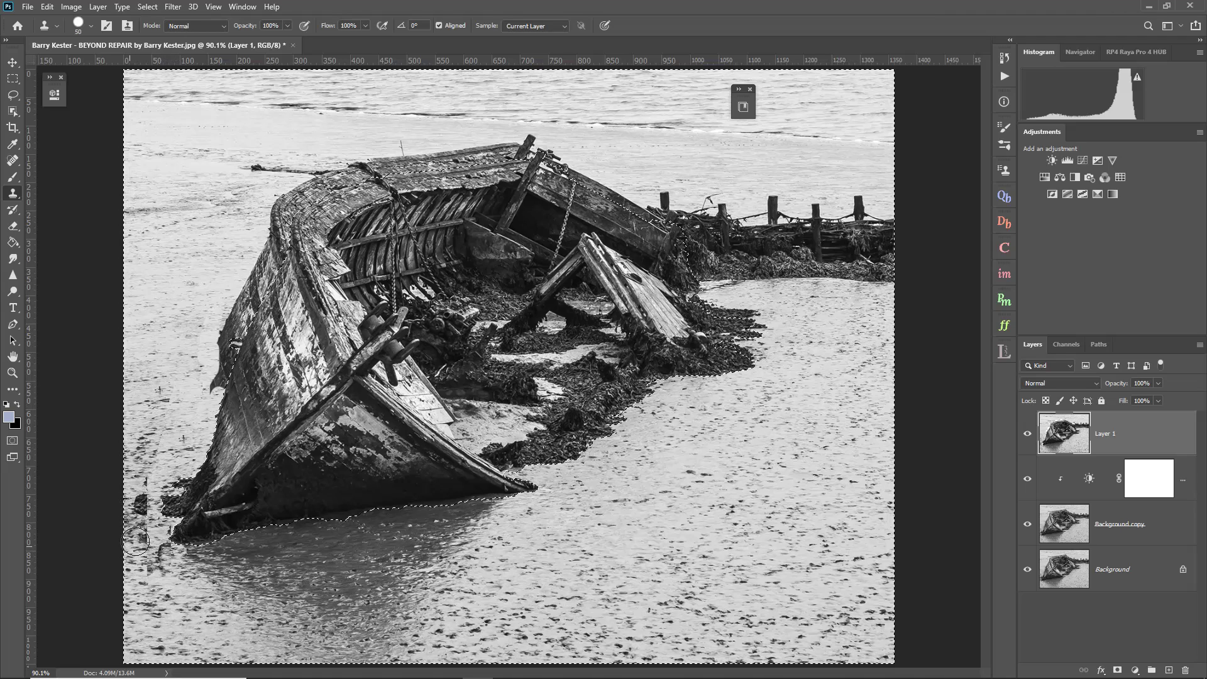
pyautogui.click(754, 417)
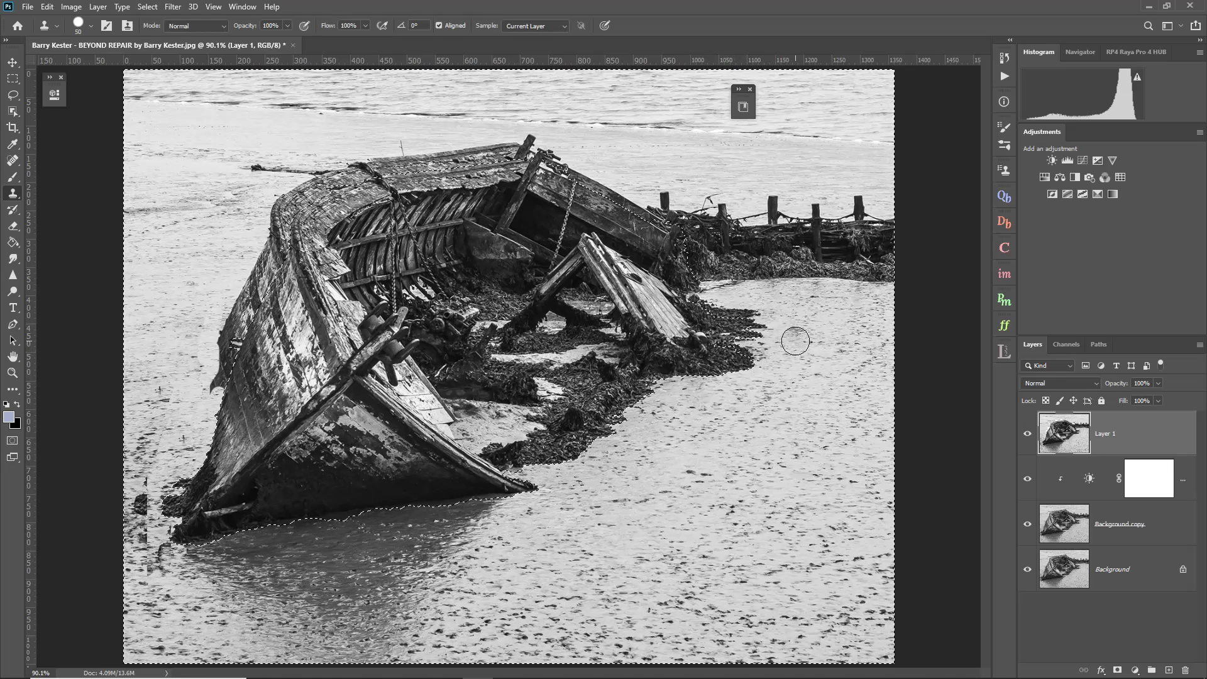